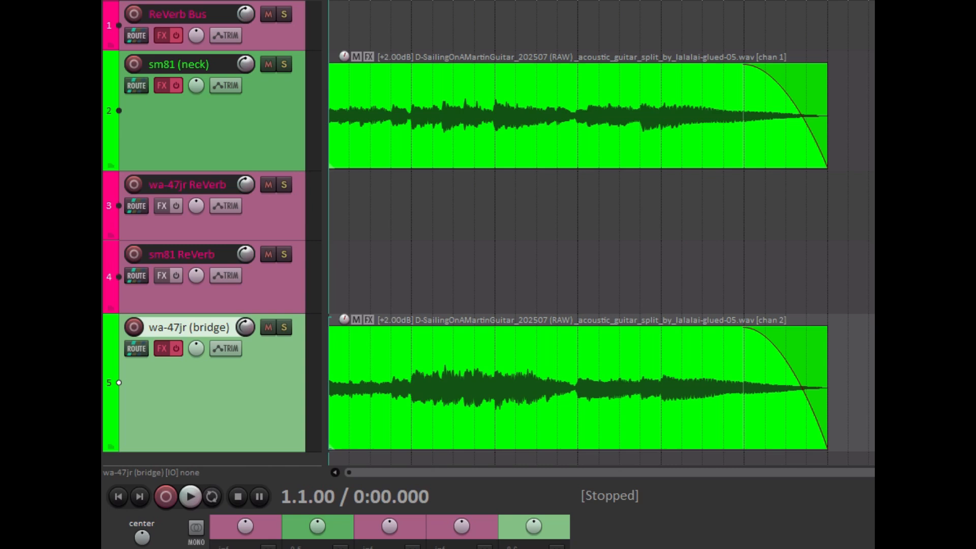
Play the unprocessed guitar mix and enable the effects on the sm81 (neck), wa-47jr (bridge) and ReVerb Bus tracks.
click(191, 496)
click(176, 86)
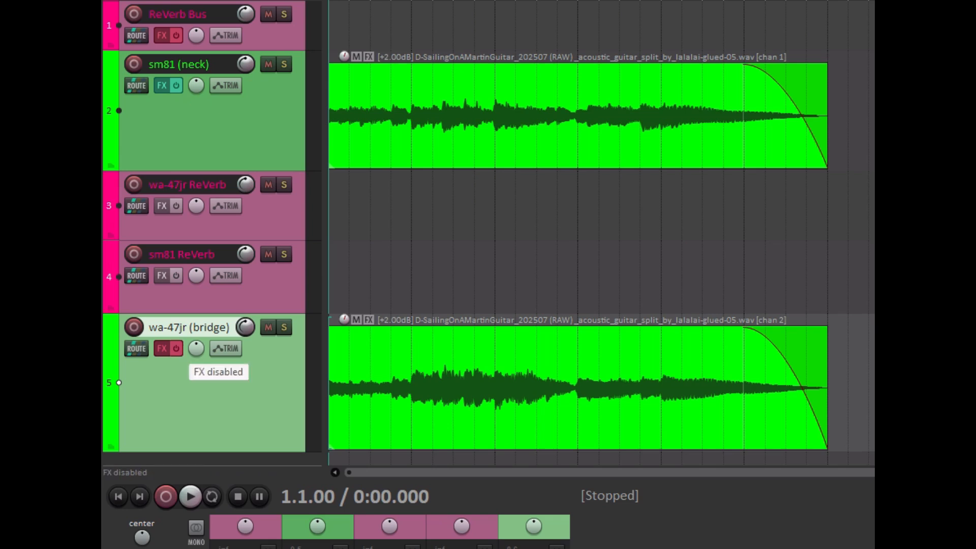
click(175, 348)
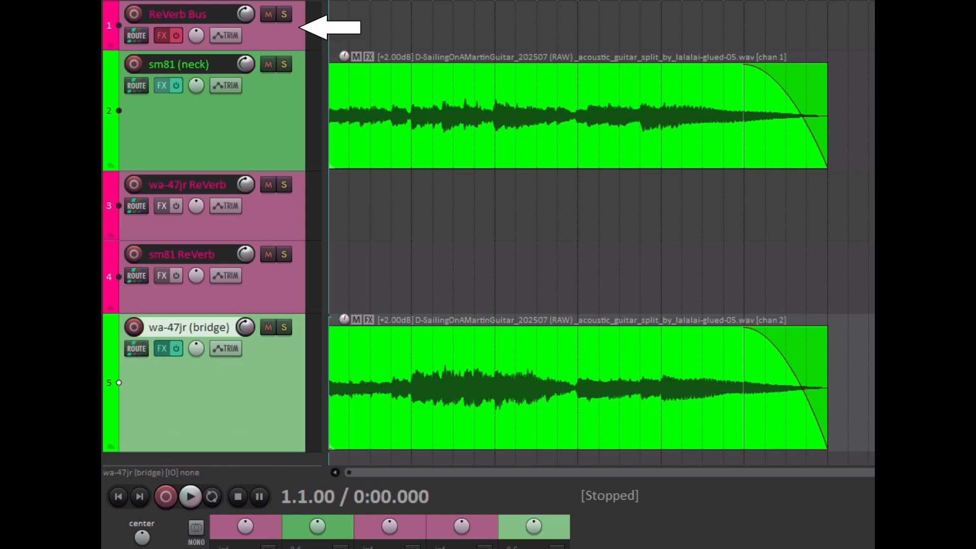
click(175, 35)
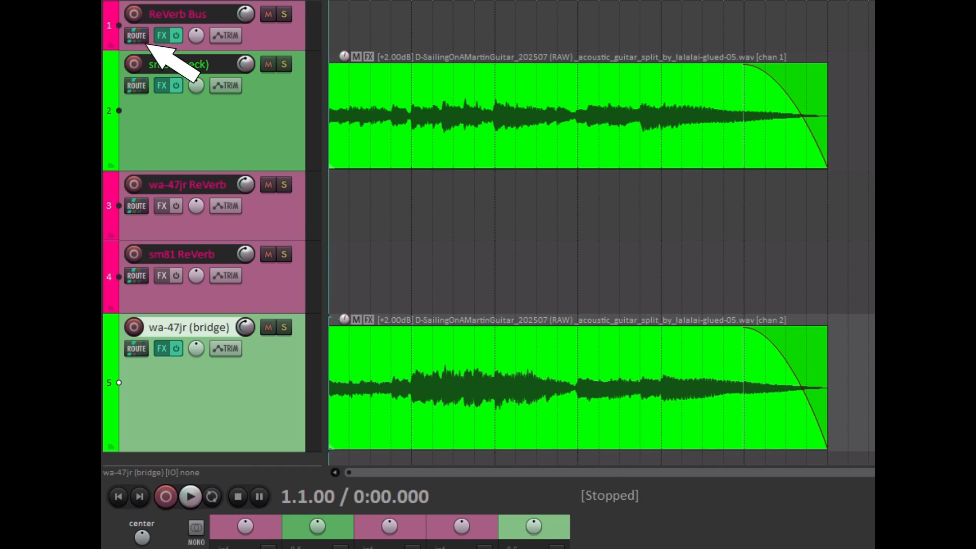
Add a receive from sm81 (neck) to the ReVerb Bus track with its level set to -5 dB.
click(136, 36)
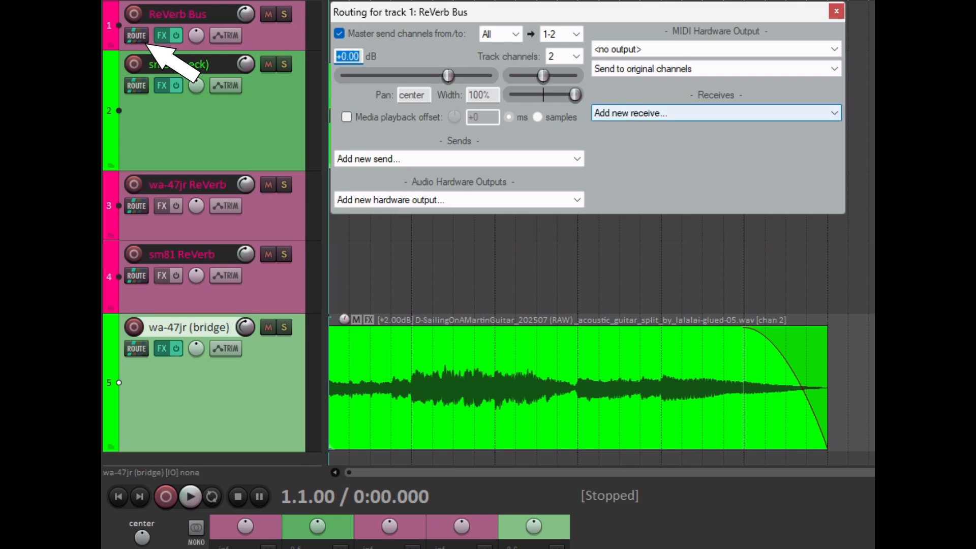
click(716, 112)
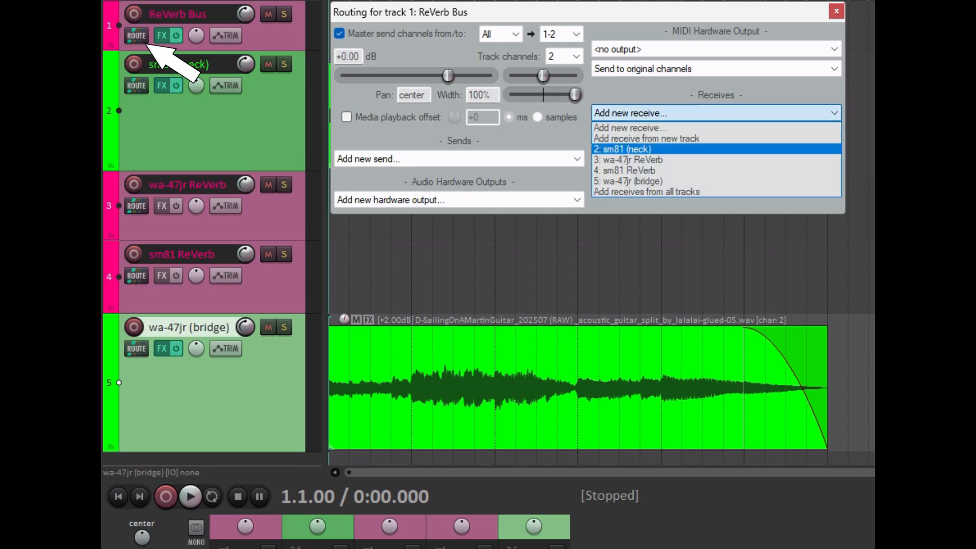
click(661, 149)
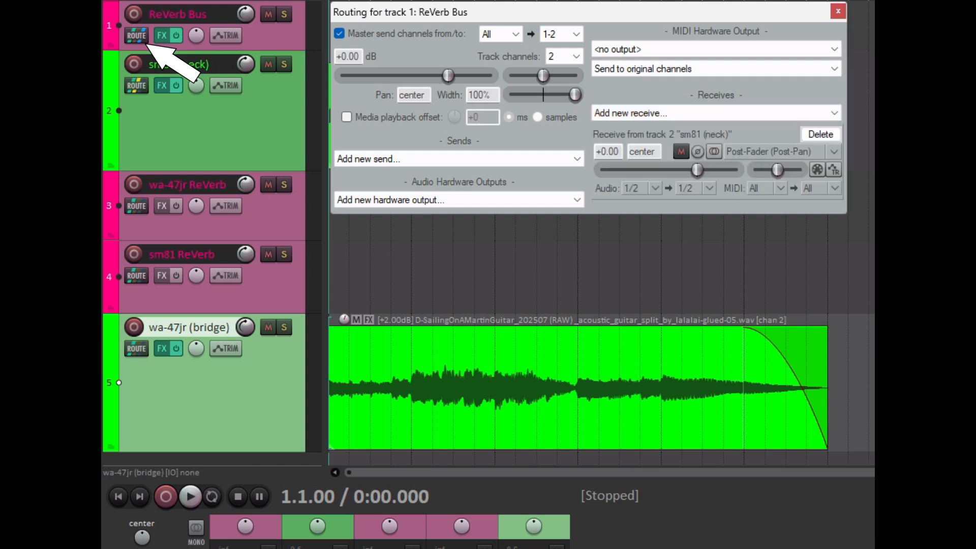
double_click(607, 152)
text(-5)
key(Return)
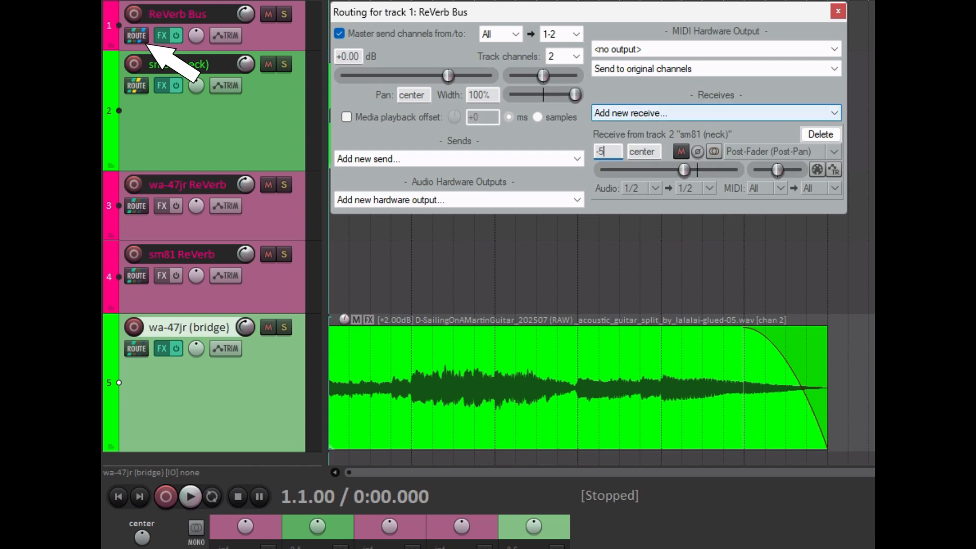
Add a receive from wa-47jr (bridge) to the ReVerb Bus track with its level set to -5 dB.
click(716, 113)
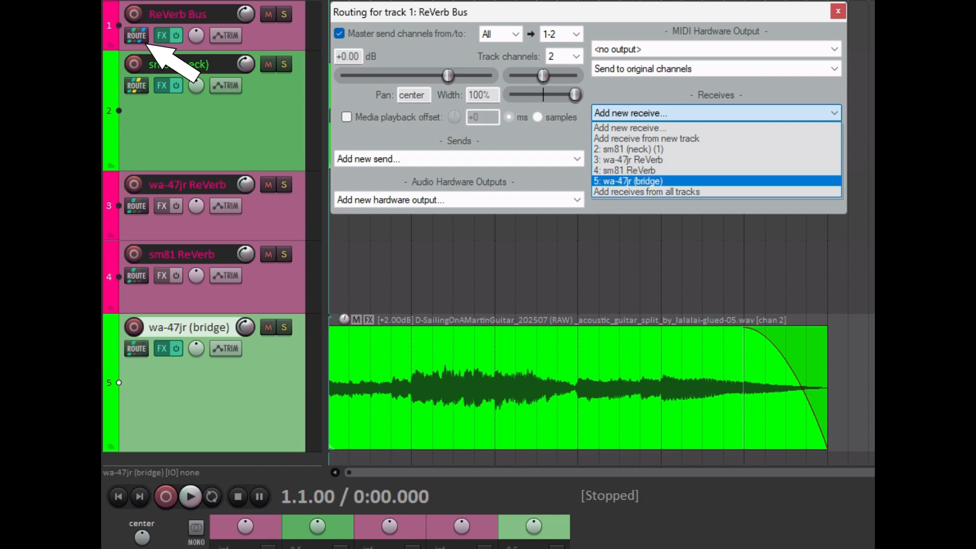
click(652, 181)
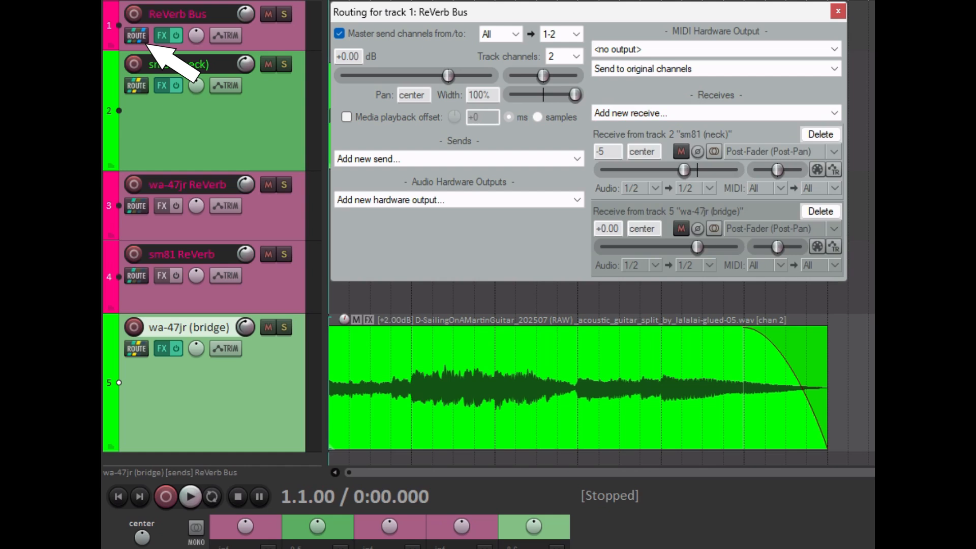
double_click(607, 228)
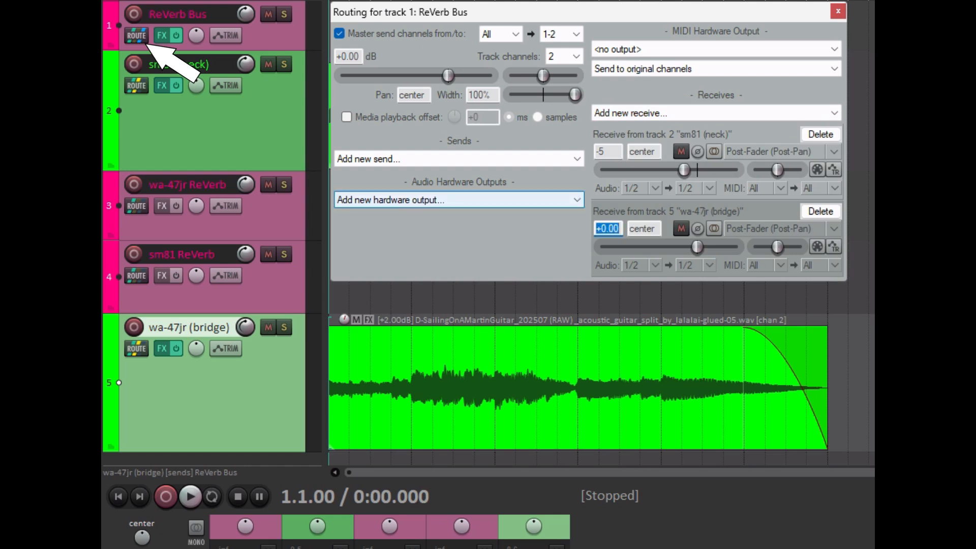
text(-5)
key(Return)
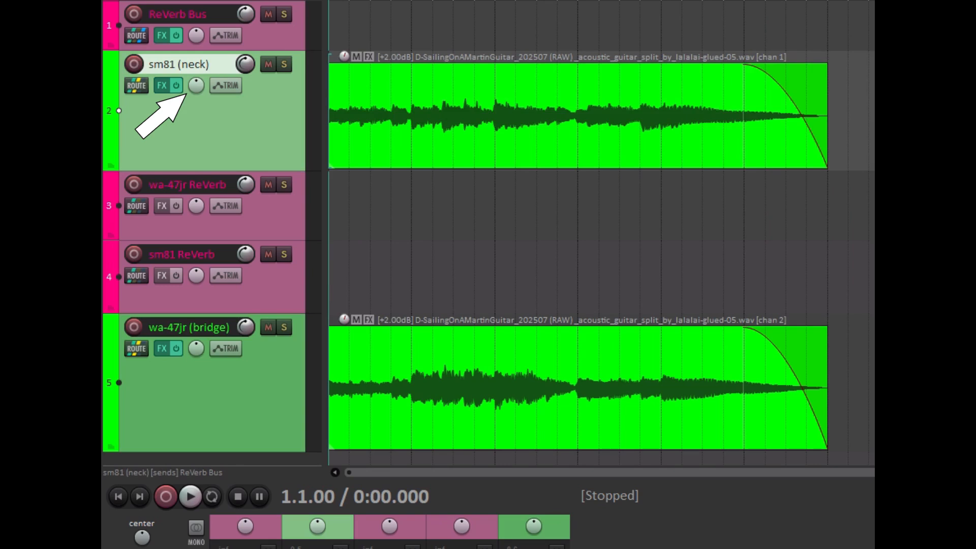
Pan sm81 (neck) 100% left and wa-47jr (bridge) 100% right, and play the mix.
drag(196, 85, 196, 122)
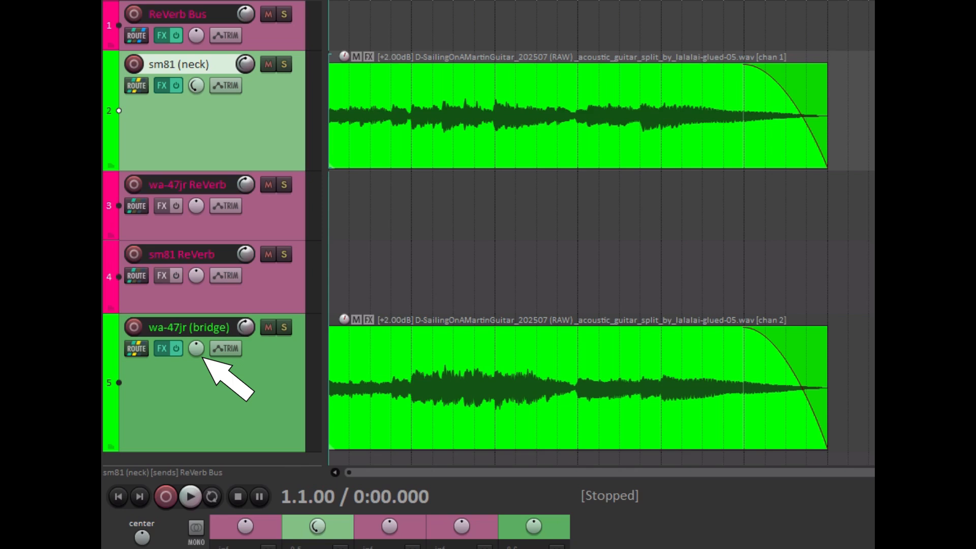
mouse_move(203, 357)
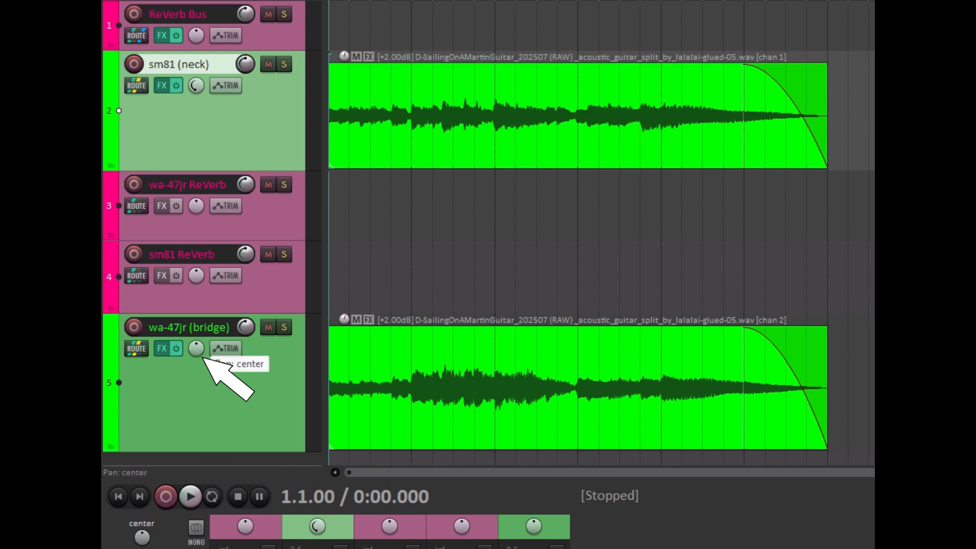
drag(199, 354, 199, 322)
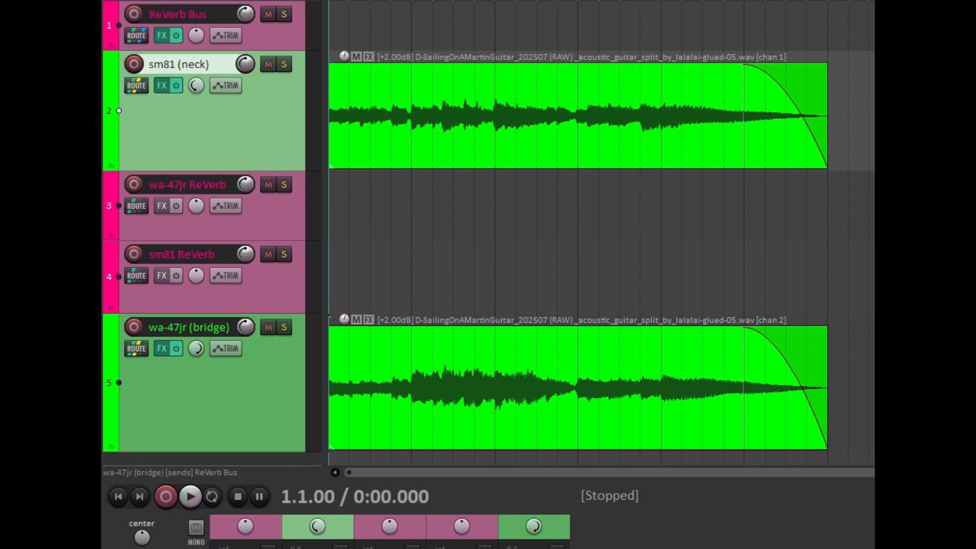
click(191, 497)
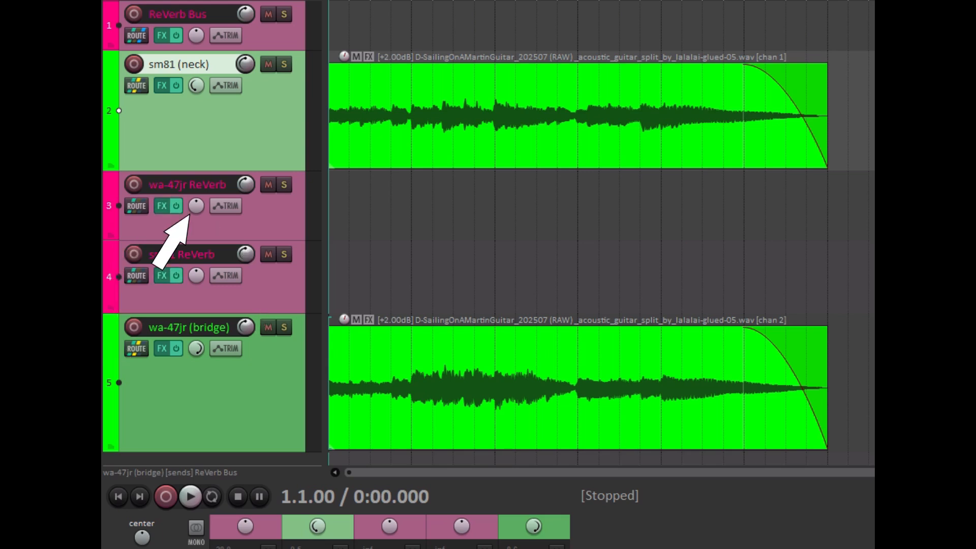
Pan the wa-47jr ReVerb track fully left and the sm81 ReVerb track fully right.
mouse_move(196, 206)
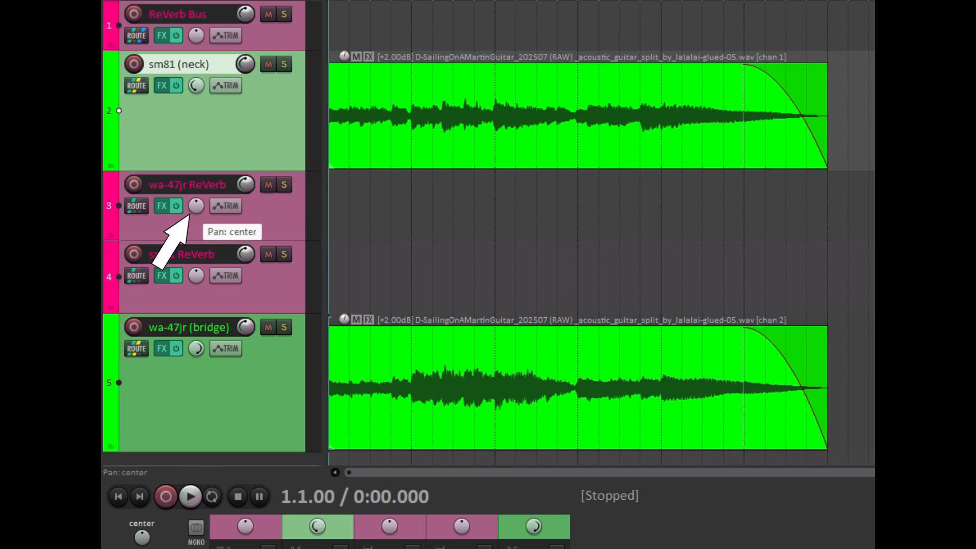
drag(196, 206, 196, 257)
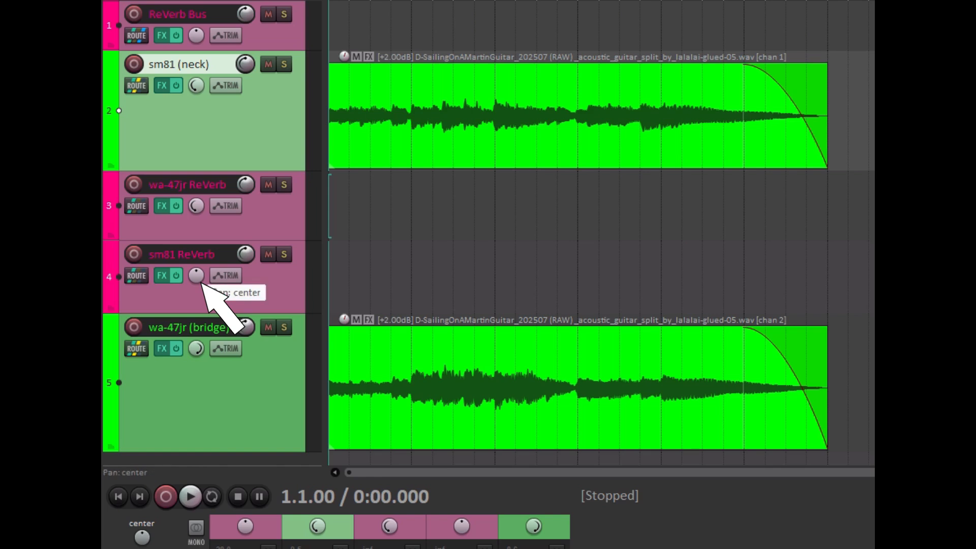
drag(201, 282, 202, 277)
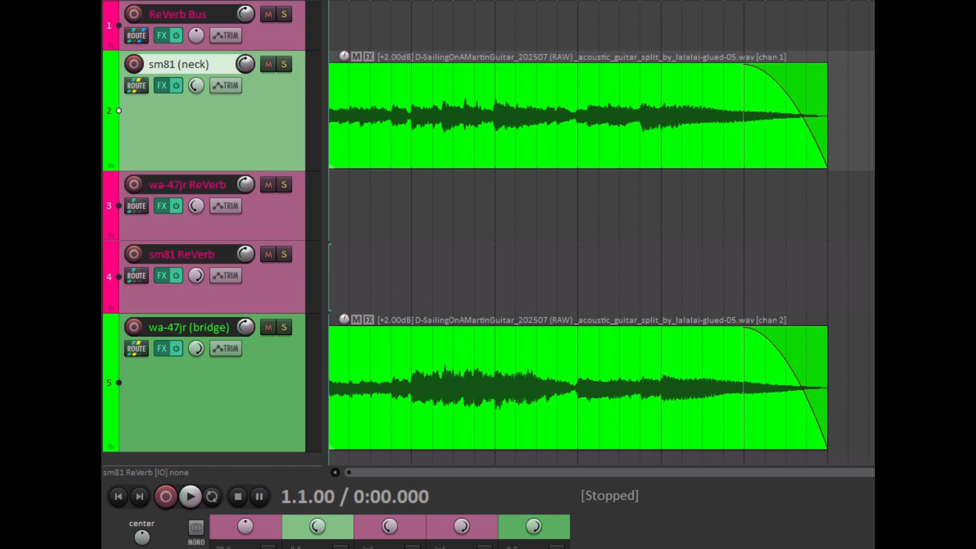
Add a send from sm81 (neck) to the sm81 ReVerb track and switch that send to mono.
click(138, 91)
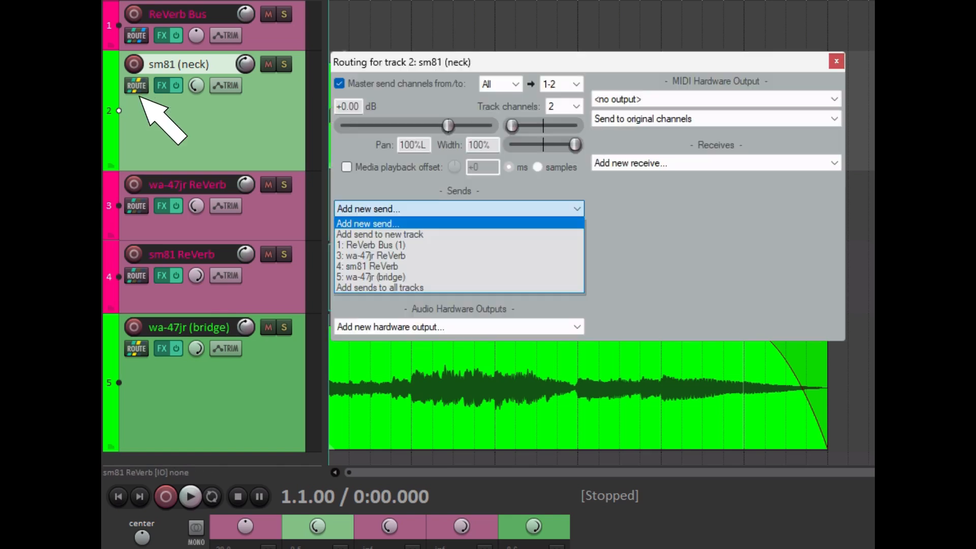
key(Down)
key(Down)
key(Down)
key(Down)
key(Down)
key(Up)
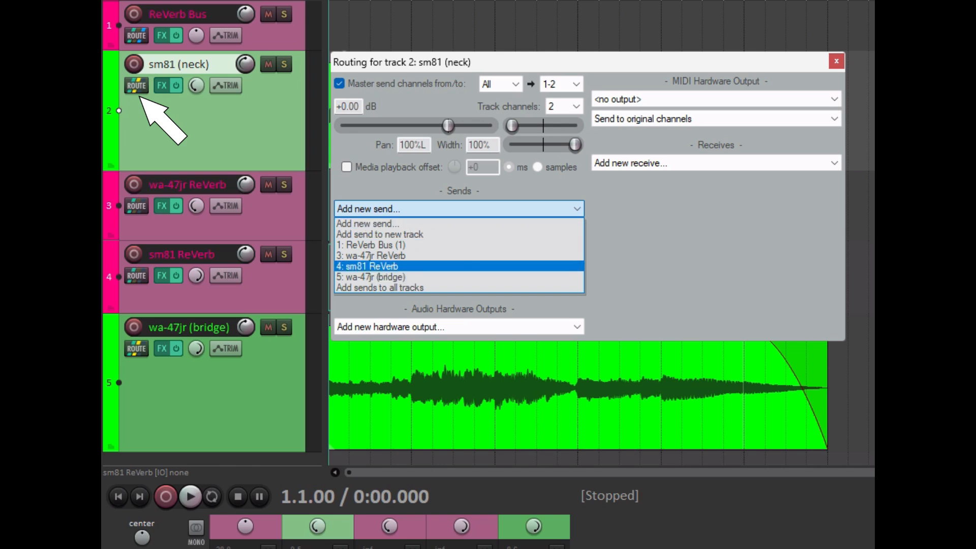
key(Return)
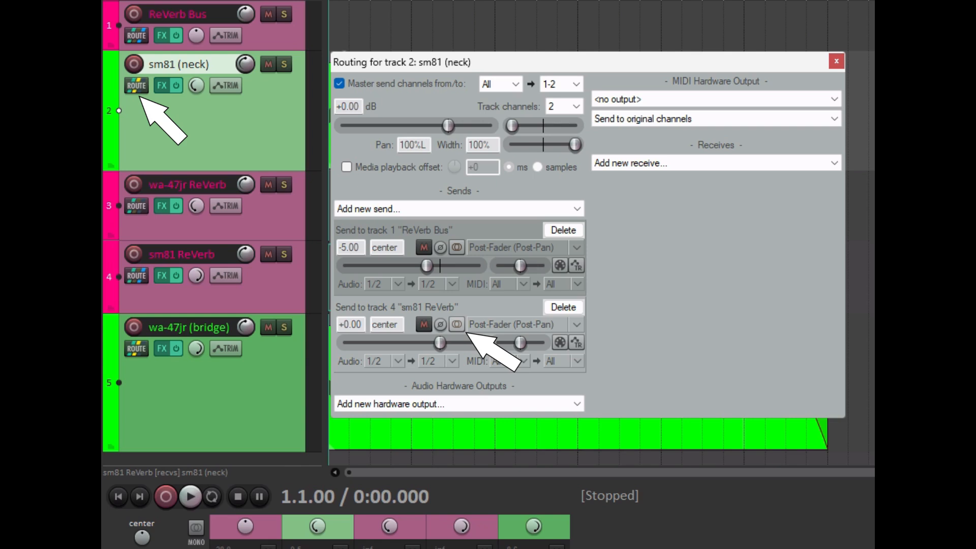
click(456, 324)
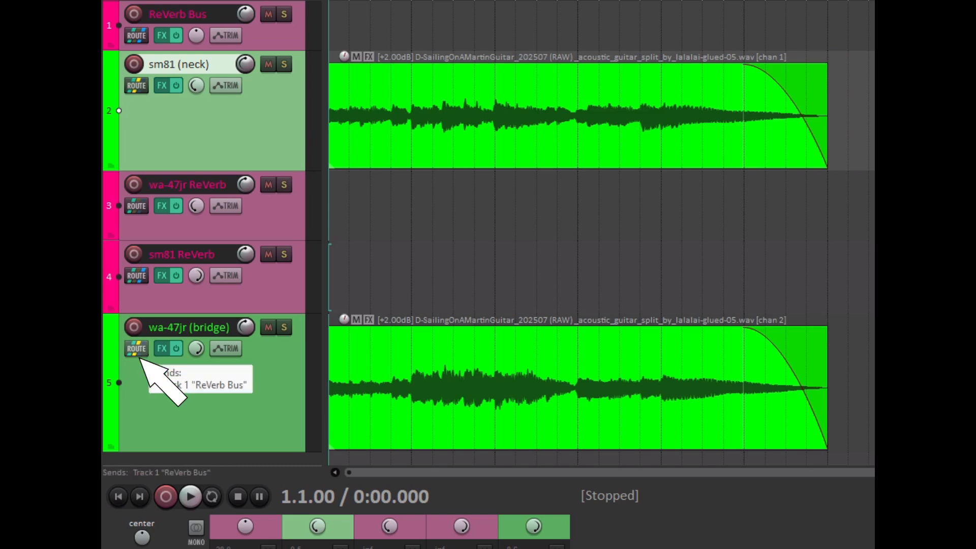
Add a mono send at -5 dB from wa-47jr (bridge) to the wa-47jr ReVerb track, and play the mix.
click(139, 356)
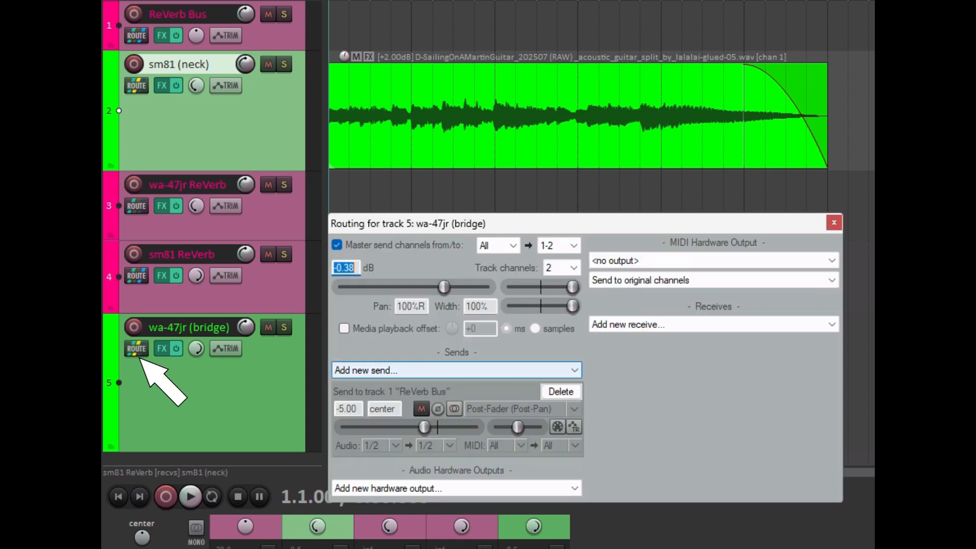
click(456, 370)
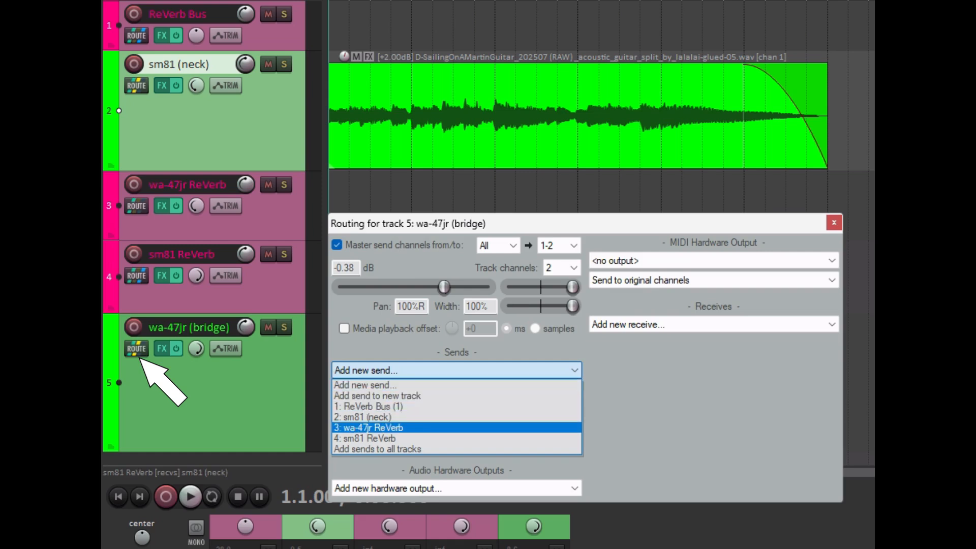
click(367, 427)
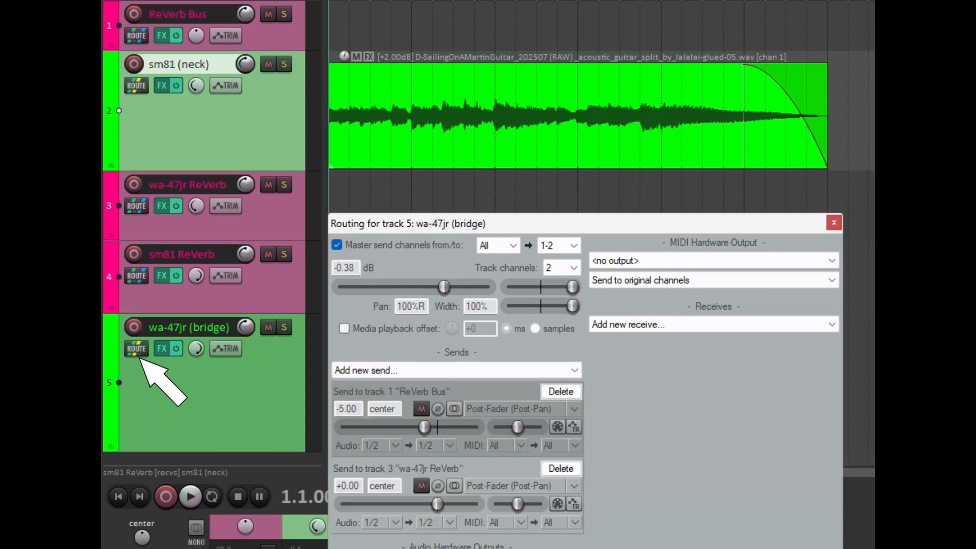
drag(360, 486, 335, 486)
text(-5)
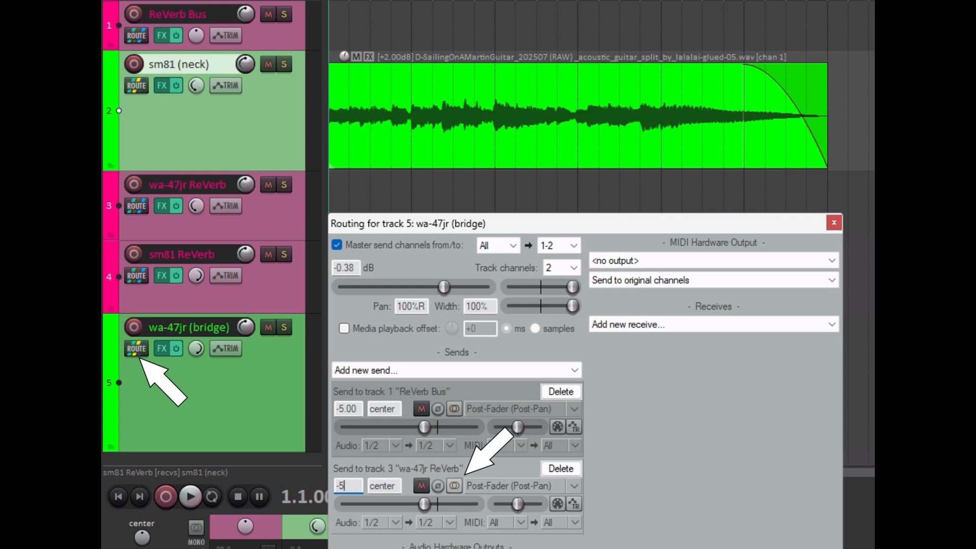
click(455, 486)
click(833, 223)
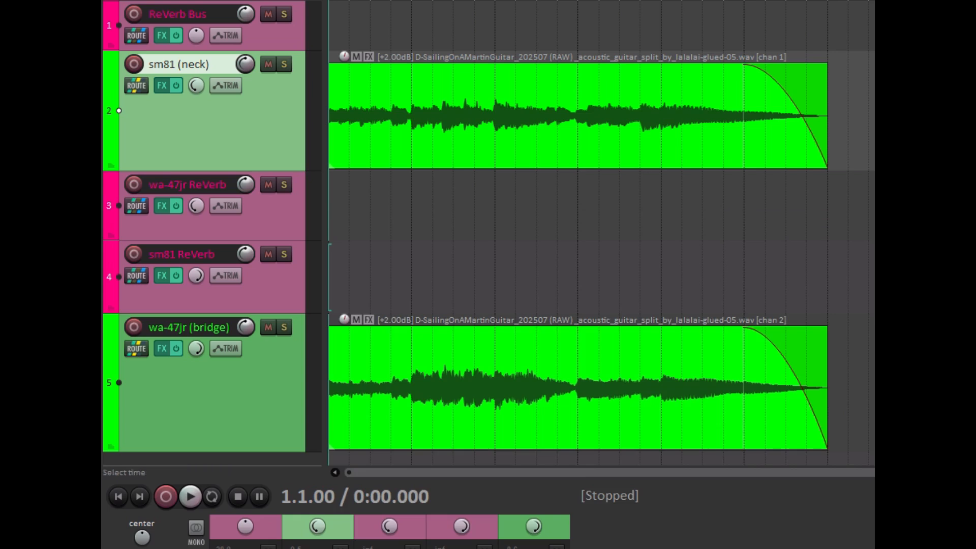
click(191, 498)
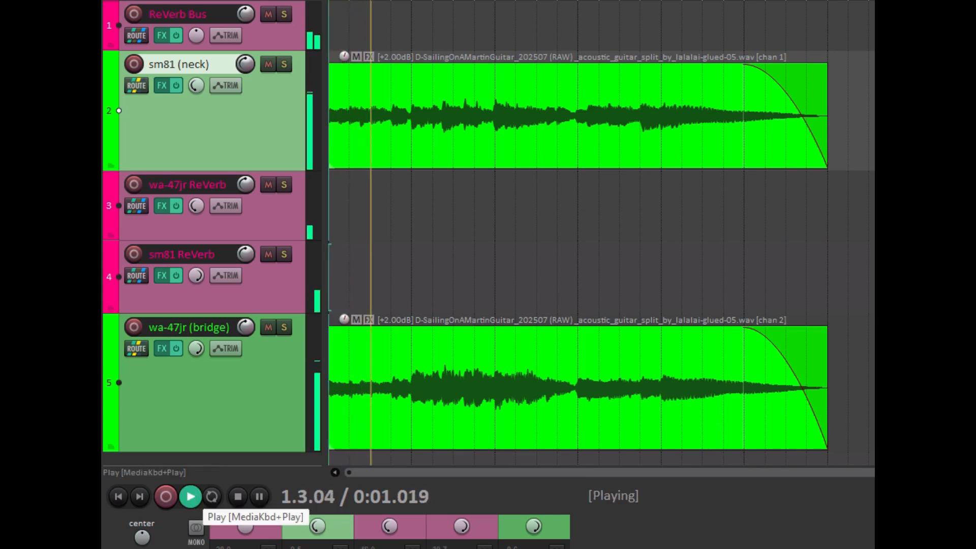